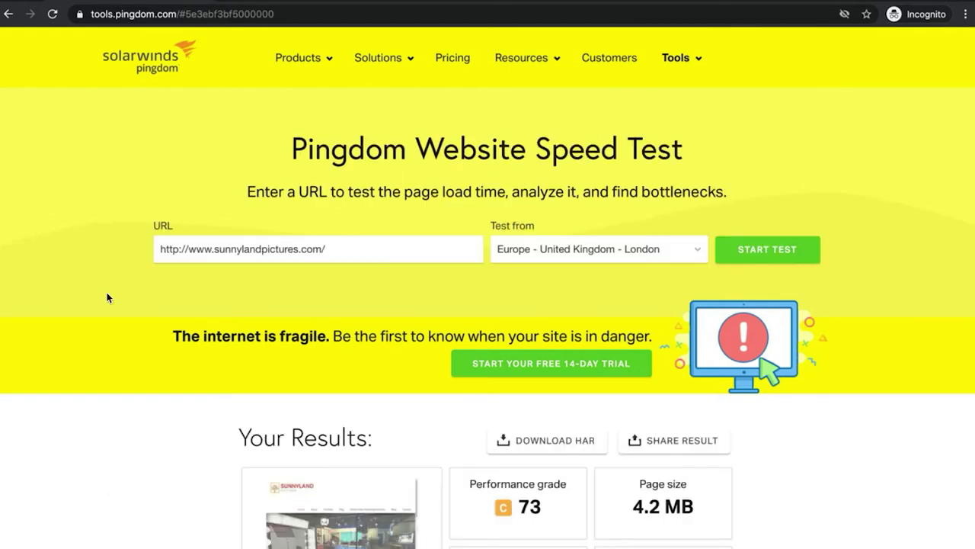
Scroll through Pingdom's full results, showing a 3.58 s load time and 109 requests
{"action": "scroll", "coordinate": [105, 297], "scroll_direction": "down", "scroll_amount": 4}
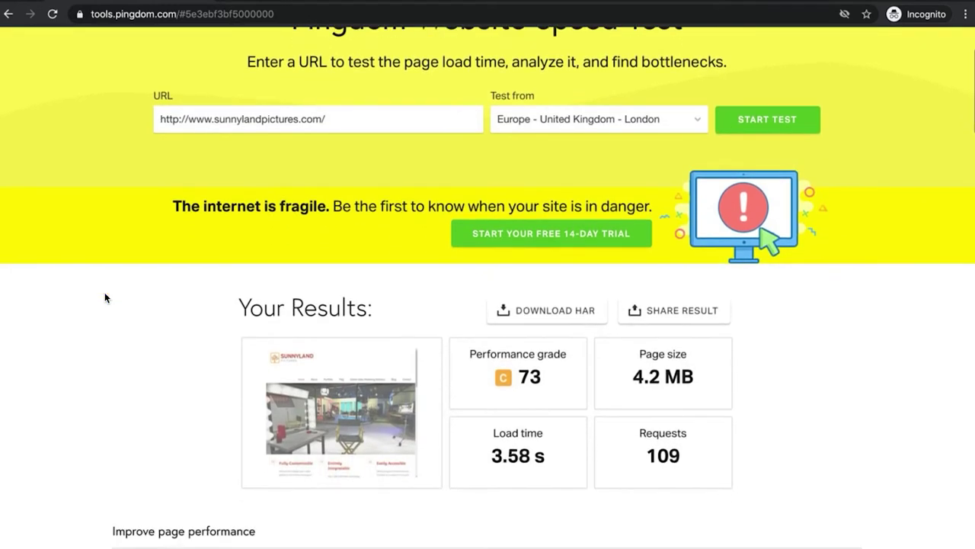
{"action": "scroll", "coordinate": [105, 297], "scroll_direction": "down", "scroll_amount": 3}
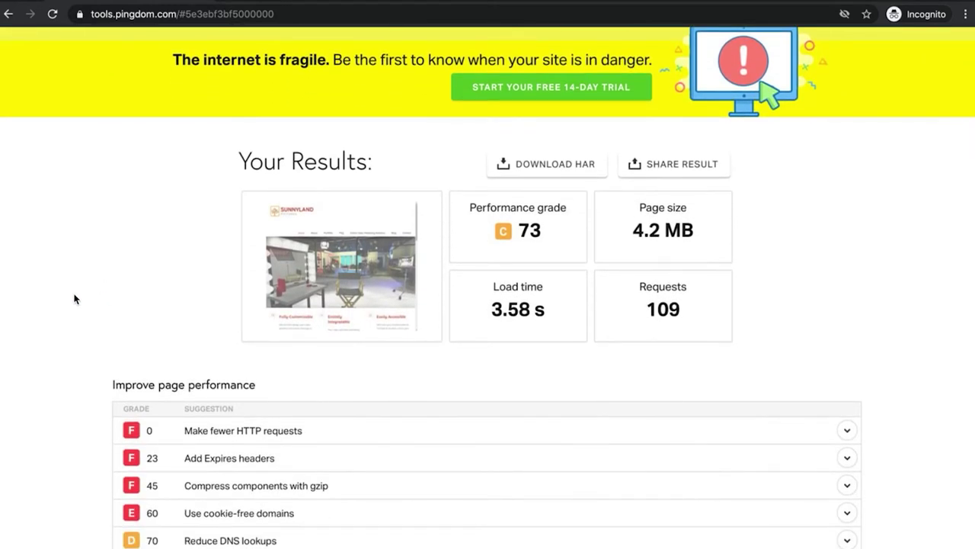
{"action": "scroll", "coordinate": [74, 299], "scroll_direction": "down", "scroll_amount": 3}
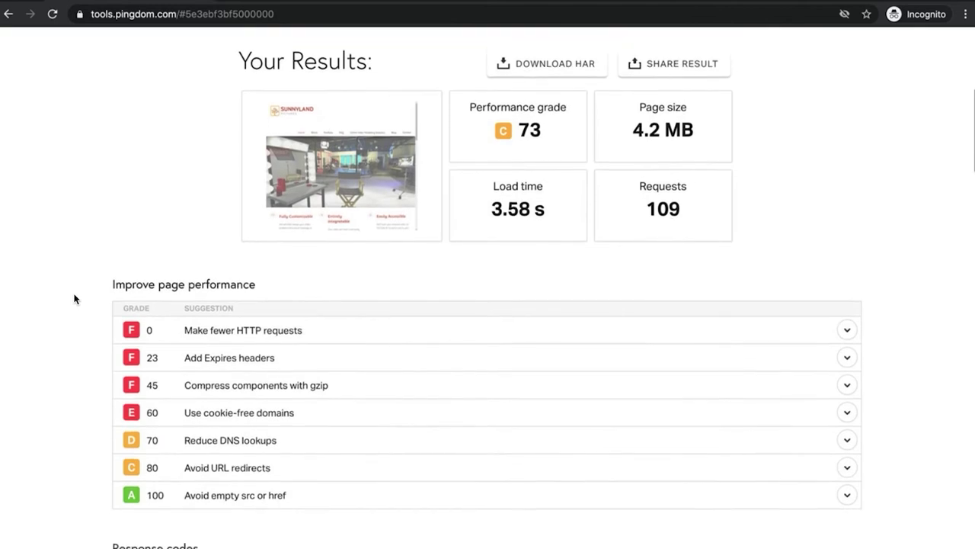
{"action": "scroll", "coordinate": [906, 331], "scroll_direction": "down", "scroll_amount": 9}
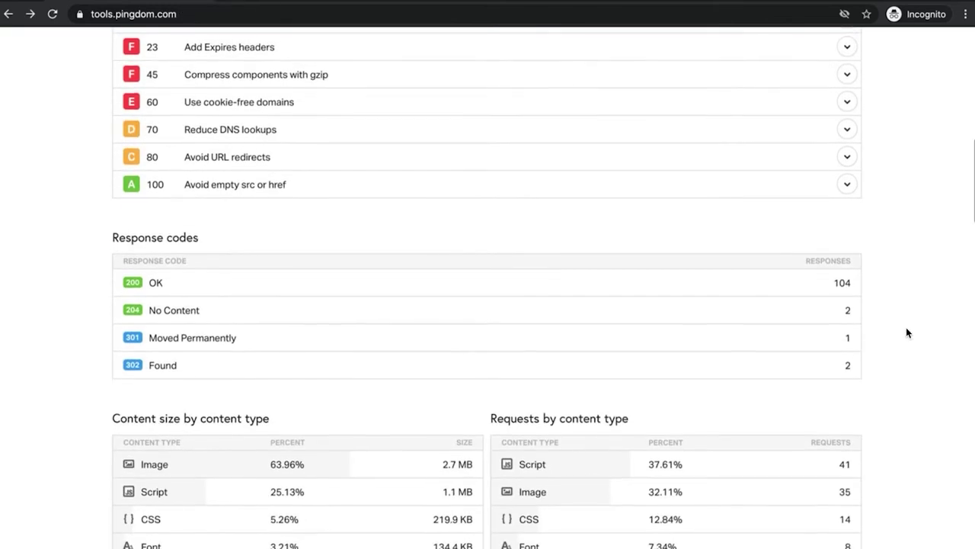
{"action": "scroll", "coordinate": [907, 332], "scroll_direction": "down", "scroll_amount": 3}
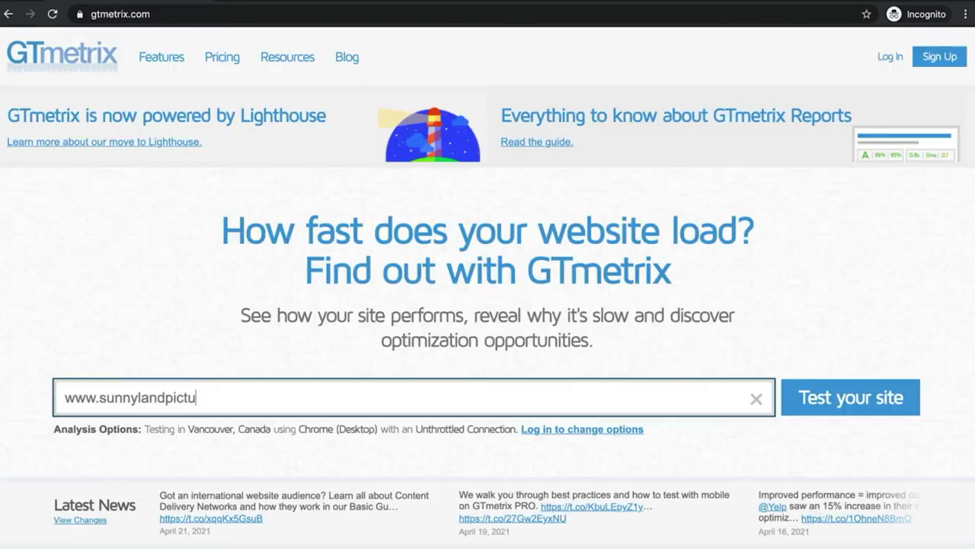
Run the GTmetrix test on sunnylandpictures.com and scroll its report down to Top Issues
{"action": "key", "text": "Return"}
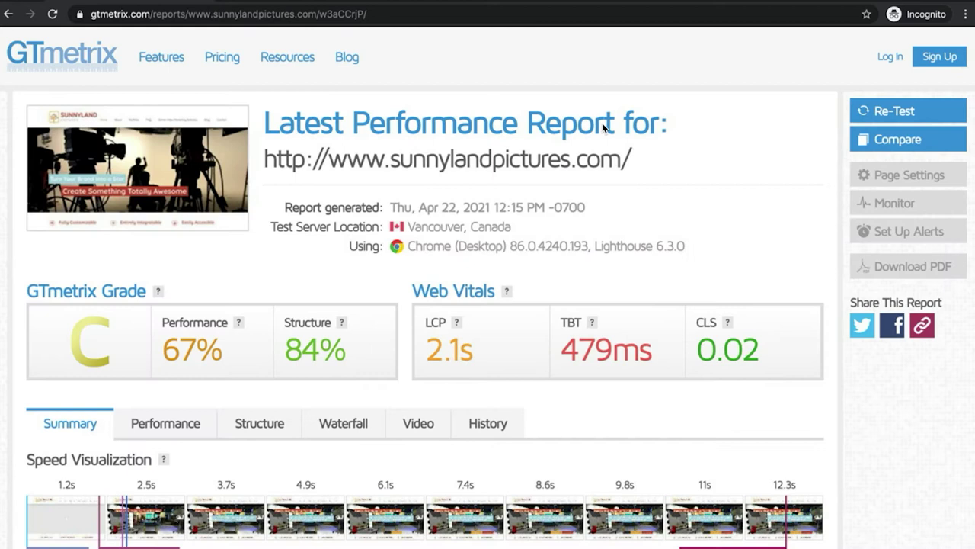
{"action": "scroll", "coordinate": [842, 135], "scroll_direction": "down", "scroll_amount": 2}
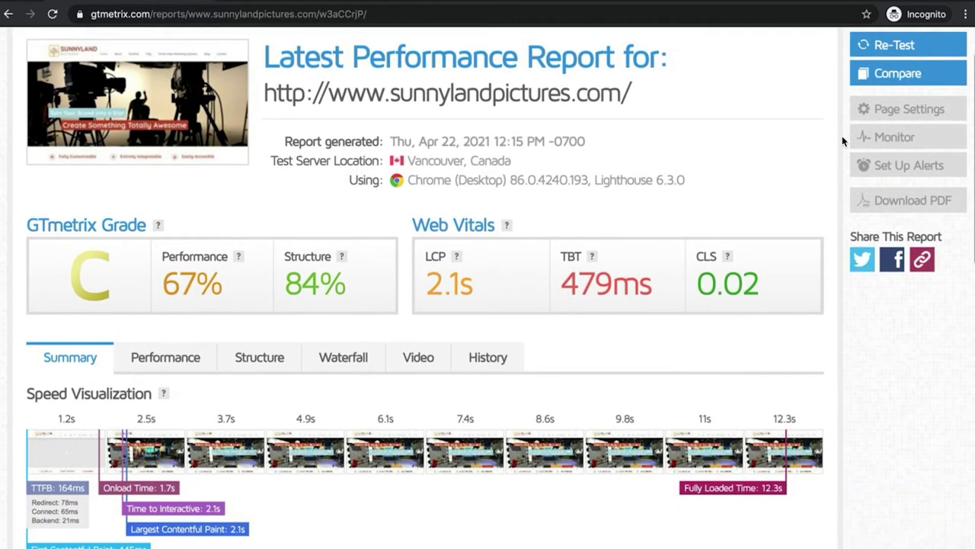
{"action": "scroll", "coordinate": [843, 141], "scroll_direction": "down", "scroll_amount": 2}
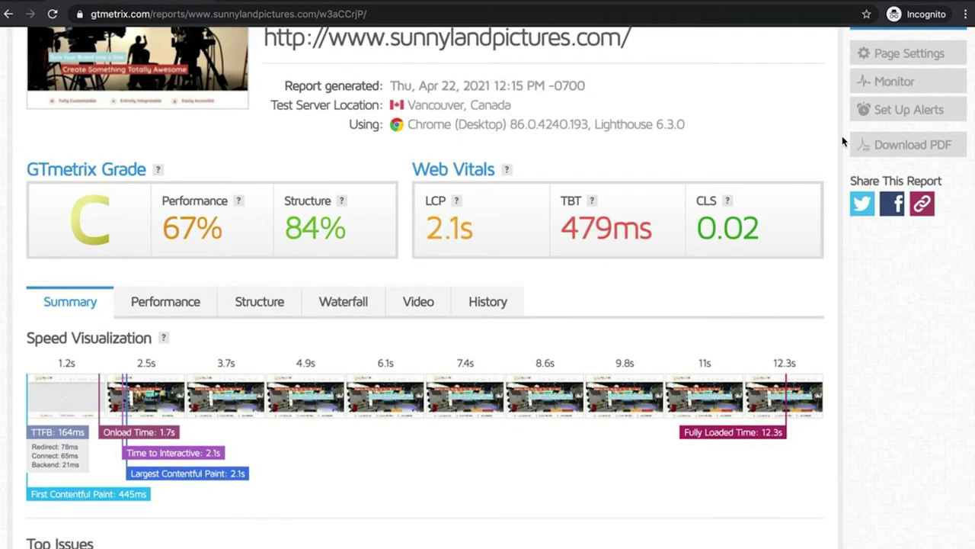
{"action": "scroll", "coordinate": [842, 141], "scroll_direction": "down", "scroll_amount": 3}
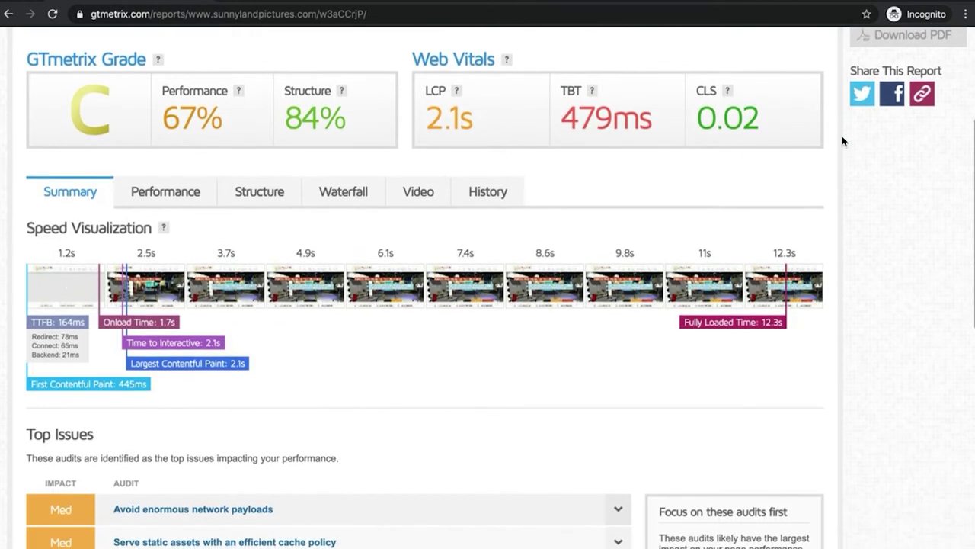
{"action": "scroll", "coordinate": [843, 141], "scroll_direction": "down", "scroll_amount": 2}
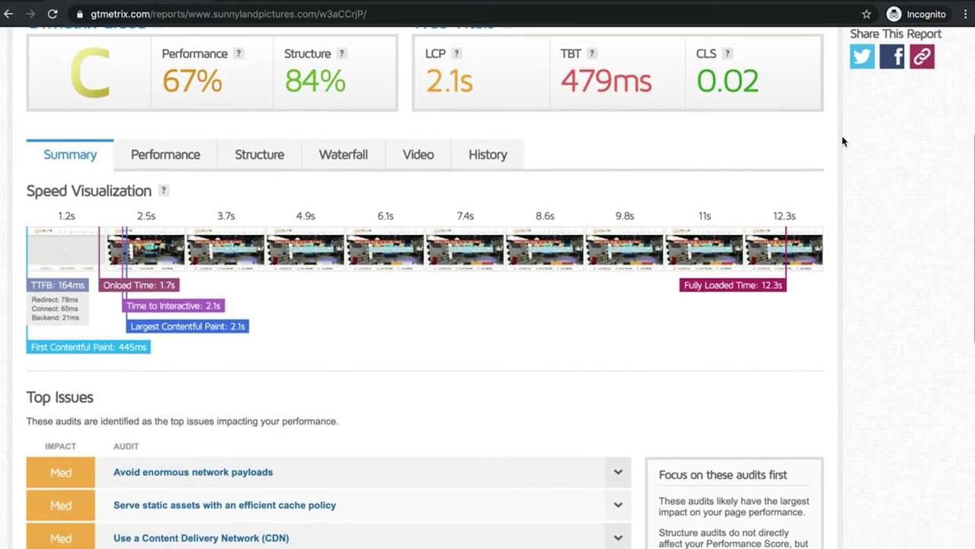
{"action": "scroll", "coordinate": [843, 141], "scroll_direction": "down", "scroll_amount": 4}
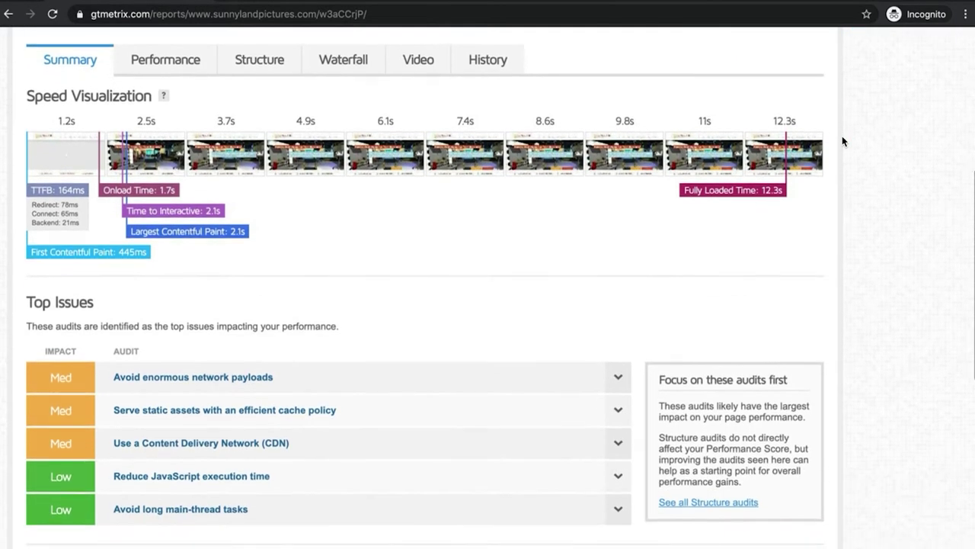
{"action": "scroll", "coordinate": [843, 140], "scroll_direction": "down", "scroll_amount": 1}
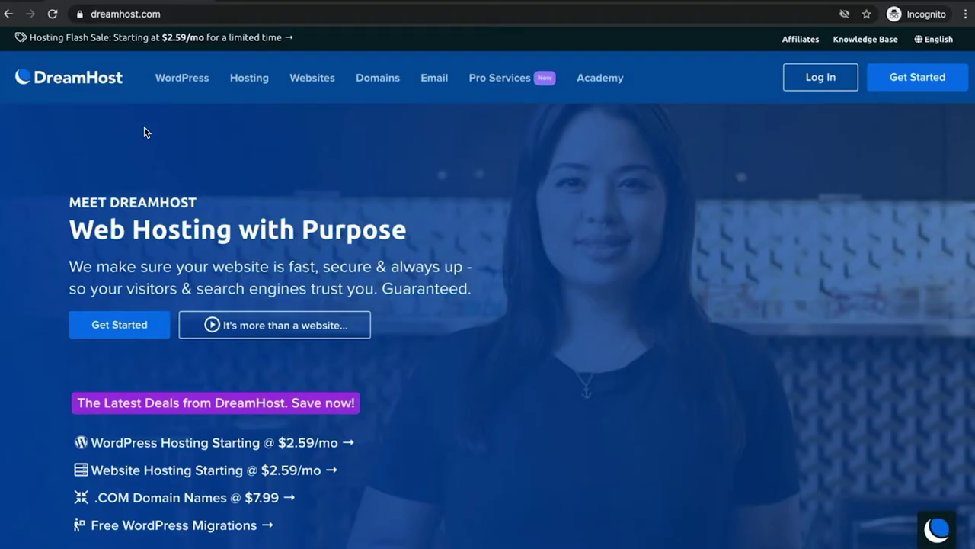
{"action": "mouse_move", "coordinate": [244, 107]}
{"action": "left_click", "coordinate": [196, 222]}
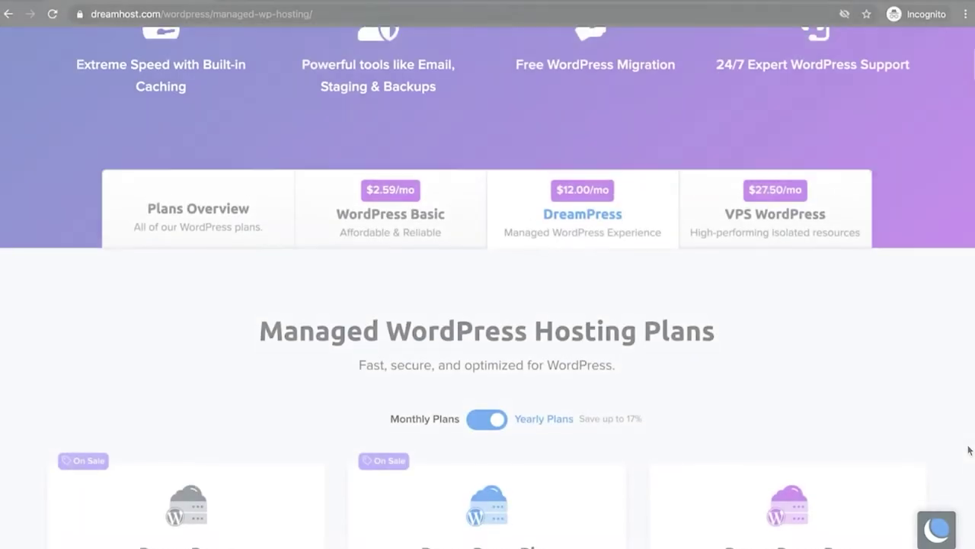
{"action": "scroll", "coordinate": [970, 450], "scroll_direction": "down", "scroll_amount": 2}
{"action": "scroll", "coordinate": [970, 450], "scroll_direction": "down", "scroll_amount": 2}
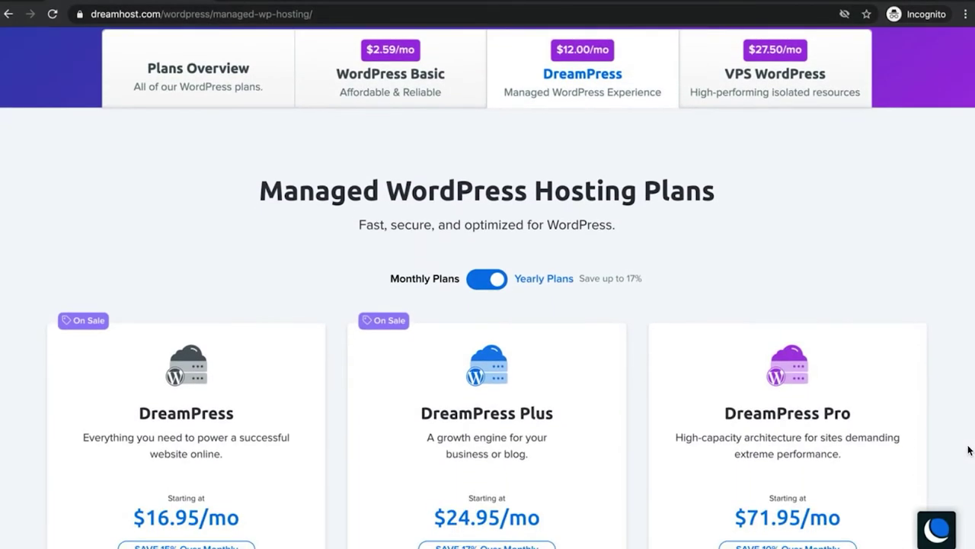
{"action": "scroll", "coordinate": [970, 451], "scroll_direction": "down", "scroll_amount": 3}
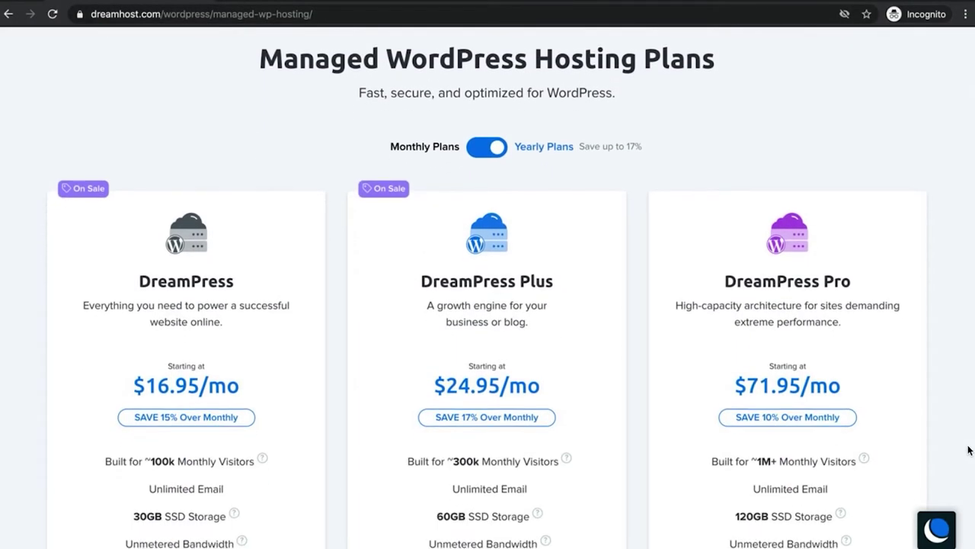
{"action": "scroll", "coordinate": [970, 450], "scroll_direction": "down", "scroll_amount": 3}
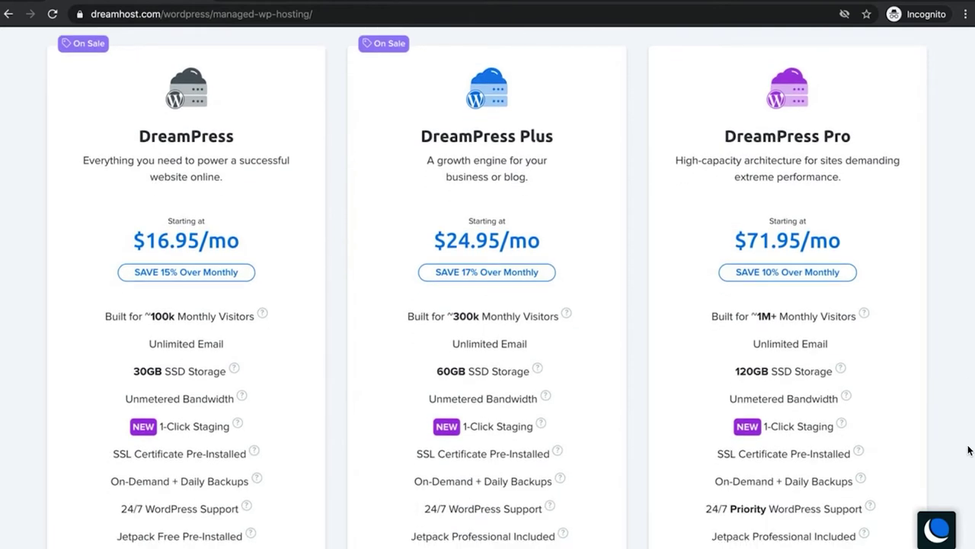
{"action": "scroll", "coordinate": [969, 451], "scroll_direction": "down", "scroll_amount": 2}
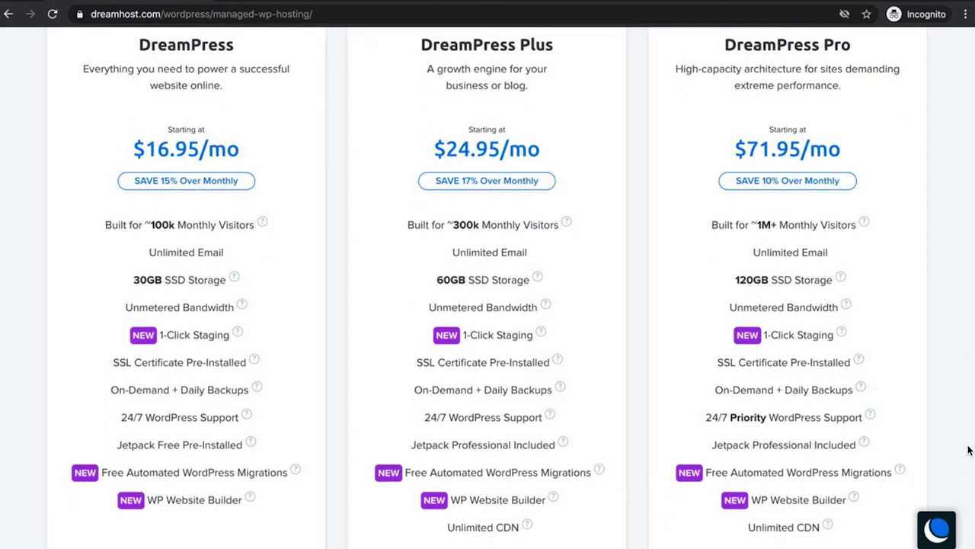
{"action": "scroll", "coordinate": [968, 450], "scroll_direction": "down", "scroll_amount": 2}
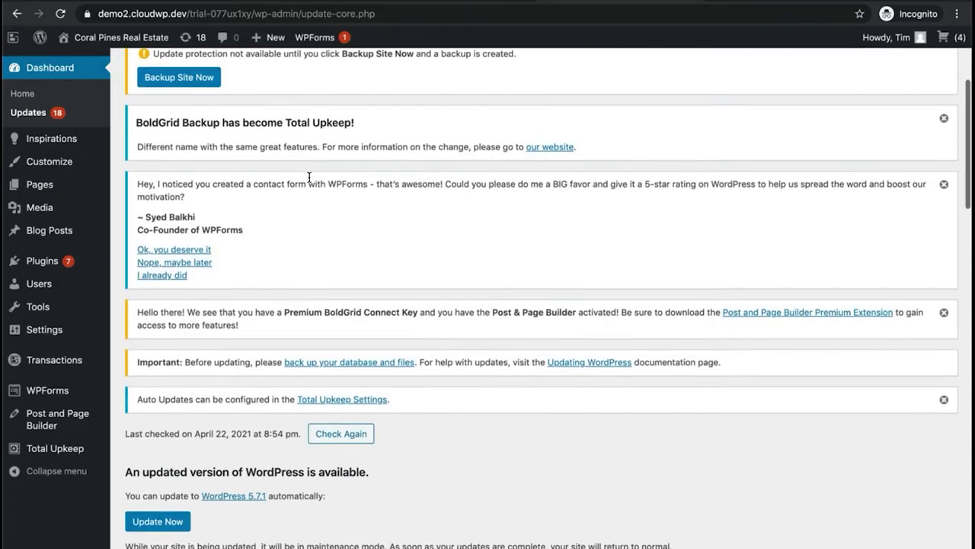
{"action": "scroll", "coordinate": [309, 176], "scroll_direction": "down", "scroll_amount": 3}
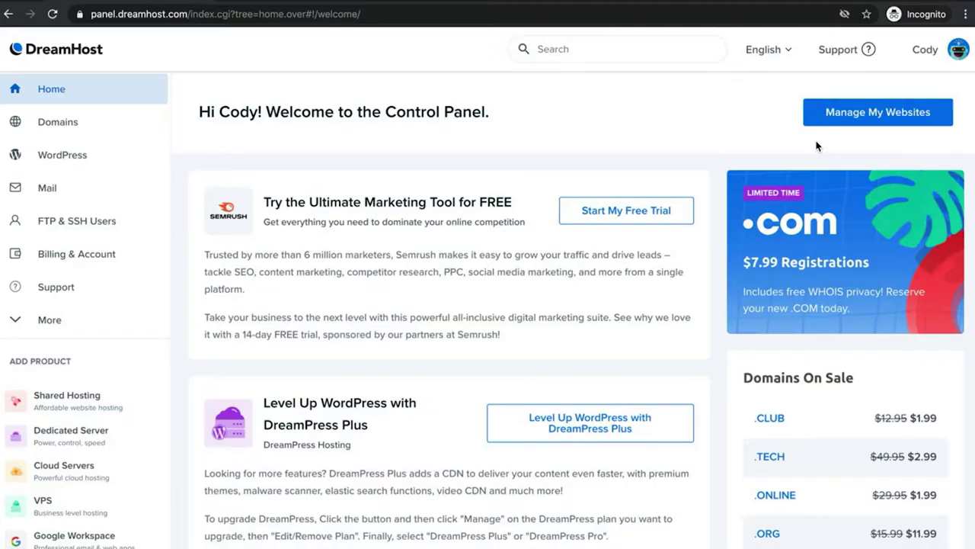
Bring up the list of hosted websites in DreamHost Panel
{"action": "left_click", "coordinate": [821, 124]}
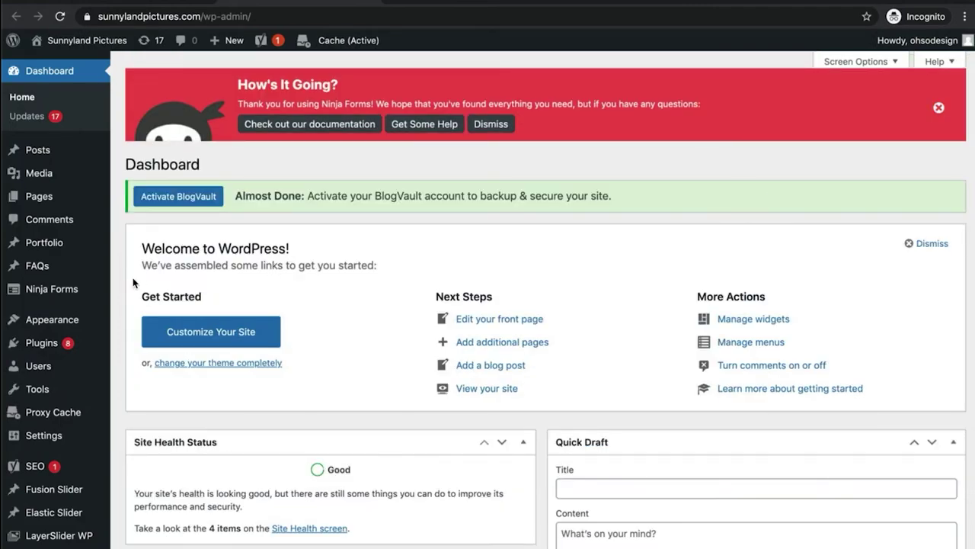
Scroll the WordPress admin down to the Plugins menu in the sidebar
{"action": "scroll", "coordinate": [118, 288], "scroll_direction": "down", "scroll_amount": 2}
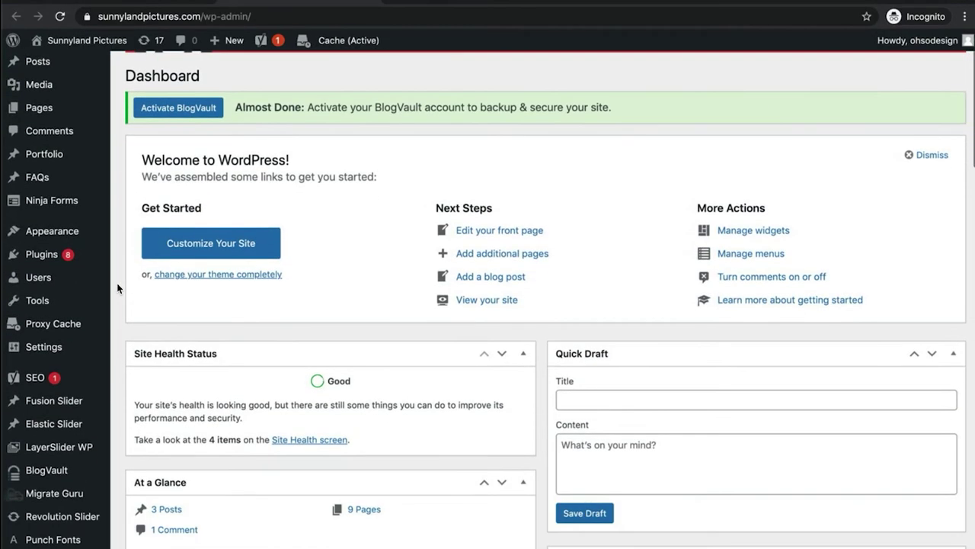
{"action": "mouse_move", "coordinate": [78, 325]}
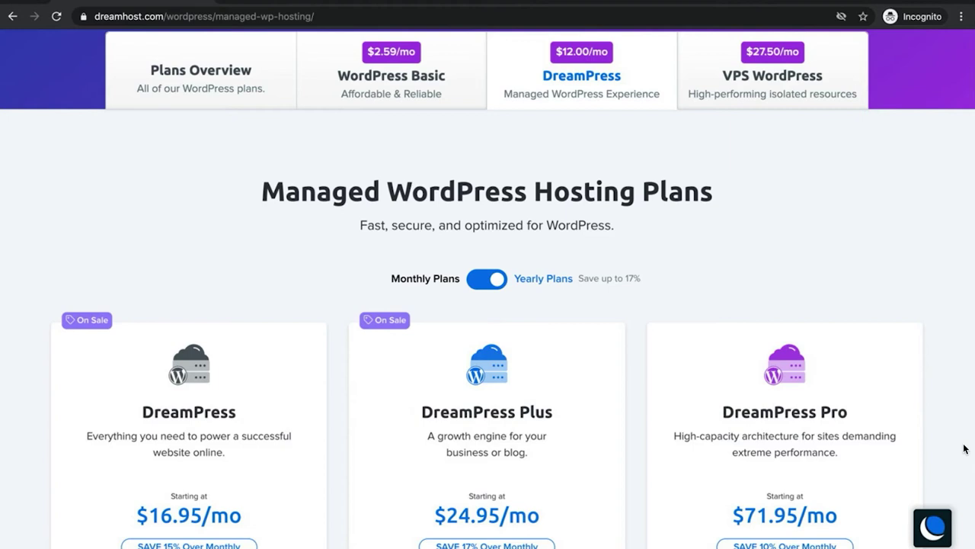
{"action": "scroll", "coordinate": [965, 448], "scroll_direction": "down", "scroll_amount": 3}
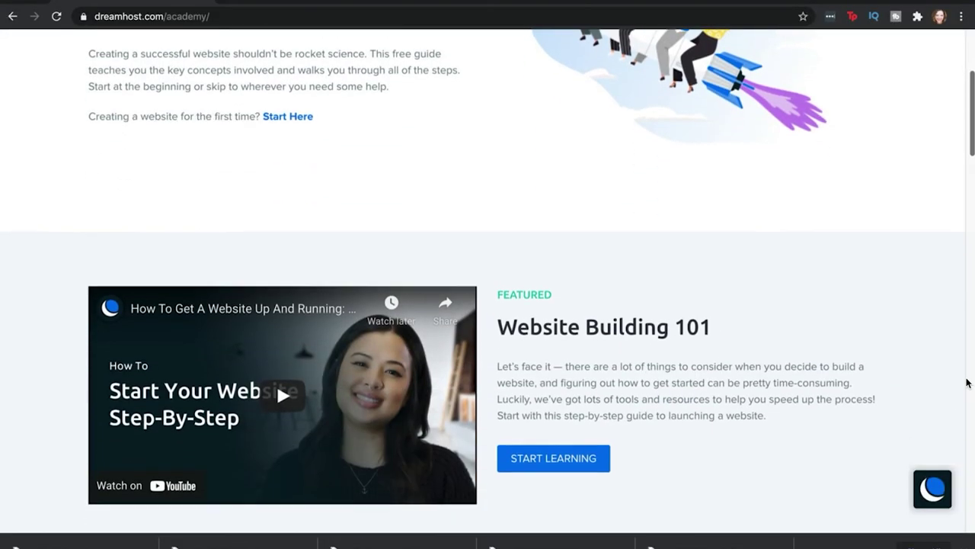
{"action": "scroll", "coordinate": [968, 383], "scroll_direction": "down", "scroll_amount": 1}
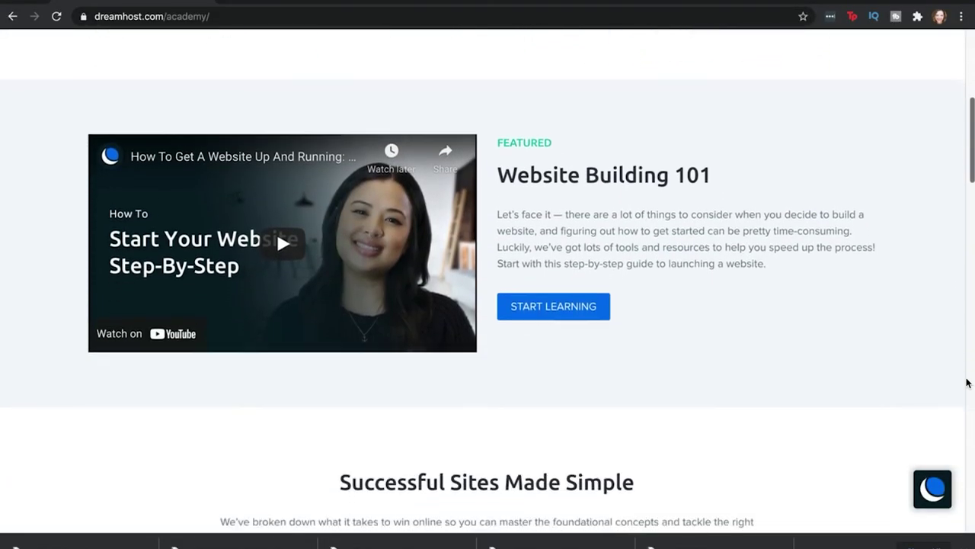
{"action": "scroll", "coordinate": [968, 383], "scroll_direction": "down", "scroll_amount": 3}
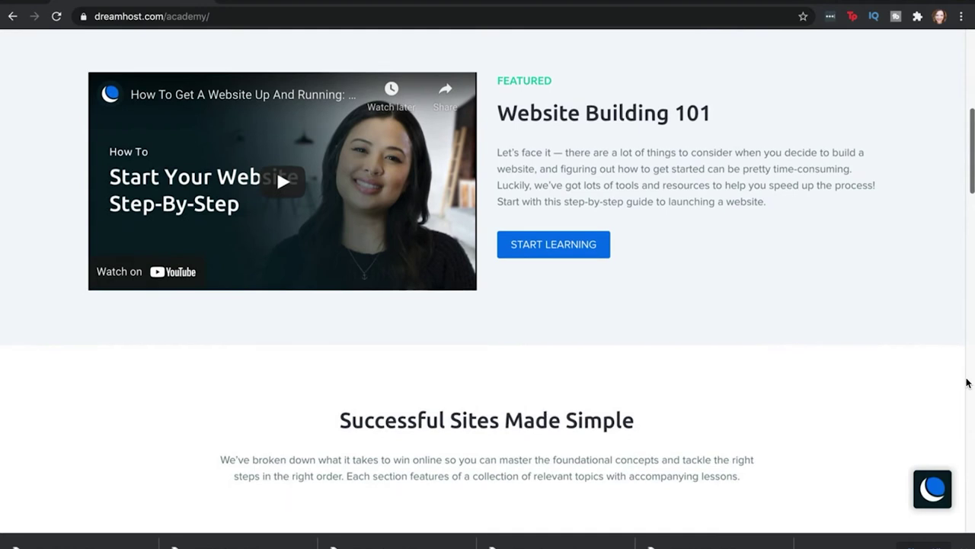
{"action": "scroll", "coordinate": [967, 383], "scroll_direction": "down", "scroll_amount": 3}
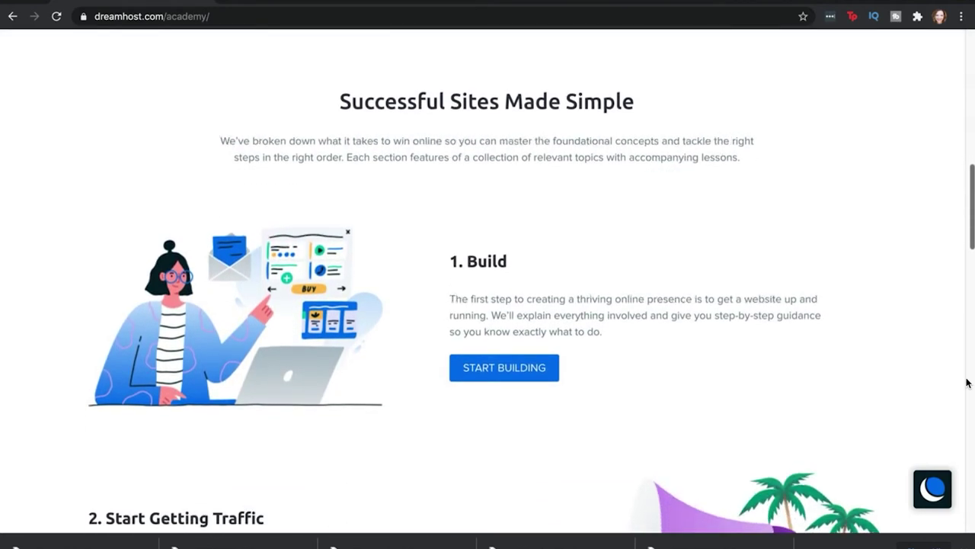
{"action": "scroll", "coordinate": [968, 382], "scroll_direction": "down", "scroll_amount": 1}
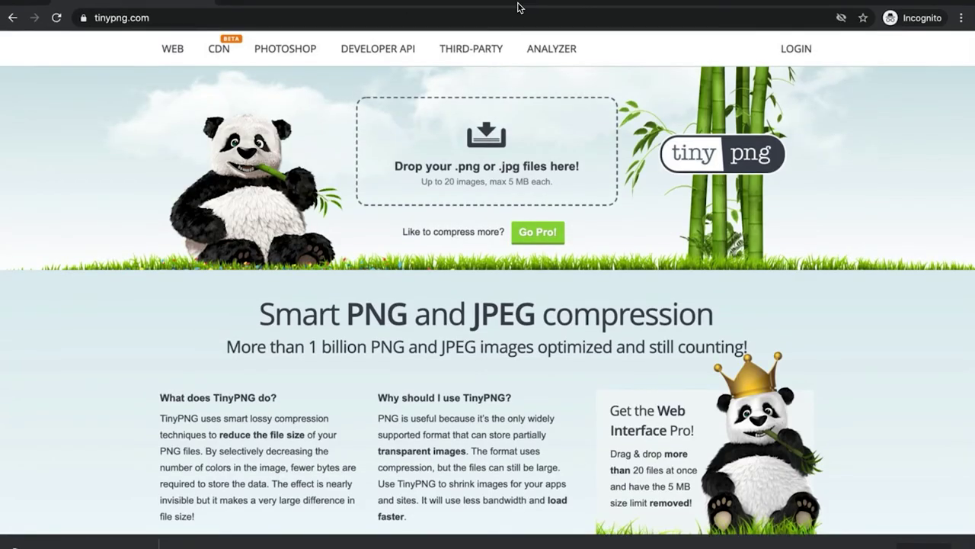
Upload CoverPhoto.jpg from the desktop to TinyPNG for compression
{"action": "left_click_drag", "start_coordinate": [516, 6], "coordinate": [505, 146]}
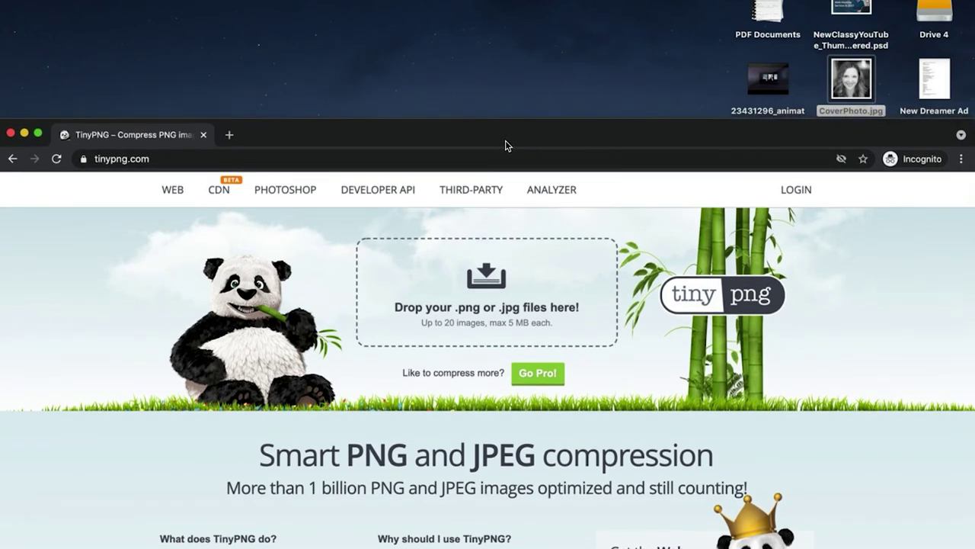
{"action": "left_click_drag", "start_coordinate": [532, 282], "coordinate": [532, 283]}
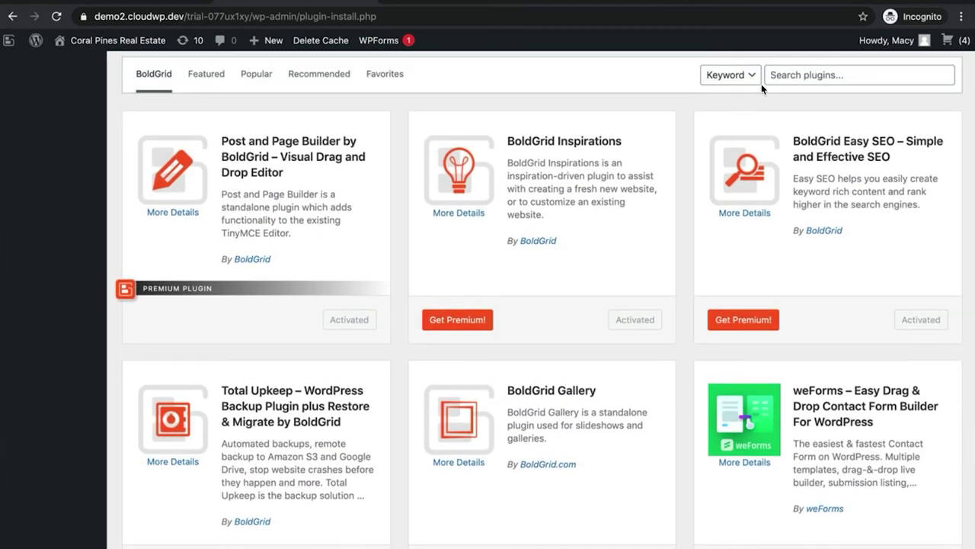
Search plugins for 'Fa' and view the Fast Velocity Minify plugin details
{"action": "left_click", "coordinate": [771, 76]}
{"action": "type", "text": "Fast Velocity Minify"}
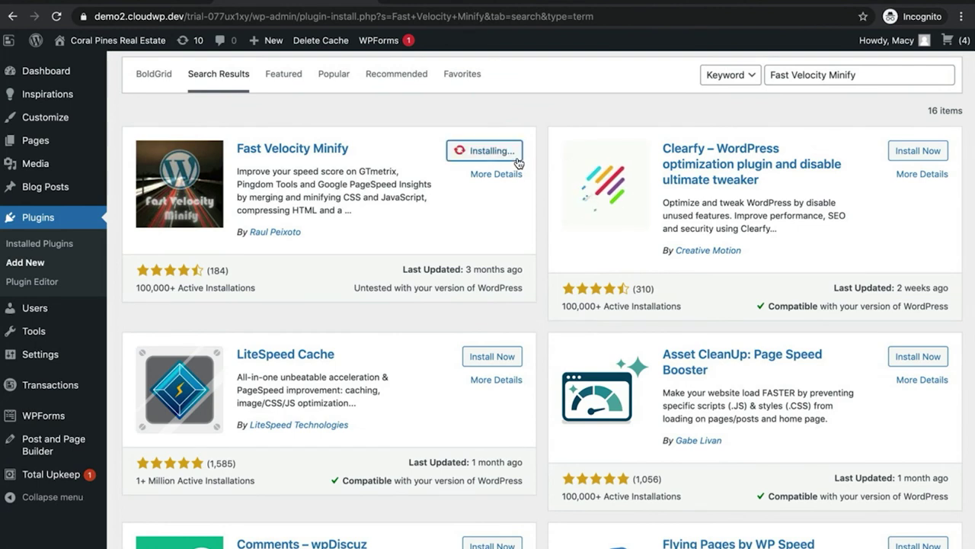
{"action": "left_click", "coordinate": [328, 150]}
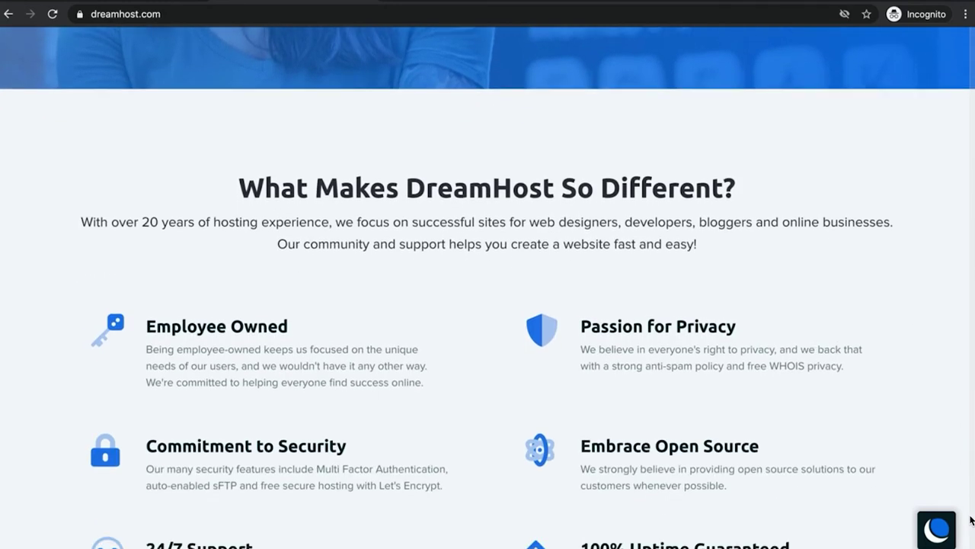
{"action": "scroll", "coordinate": [972, 521], "scroll_direction": "down", "scroll_amount": 1}
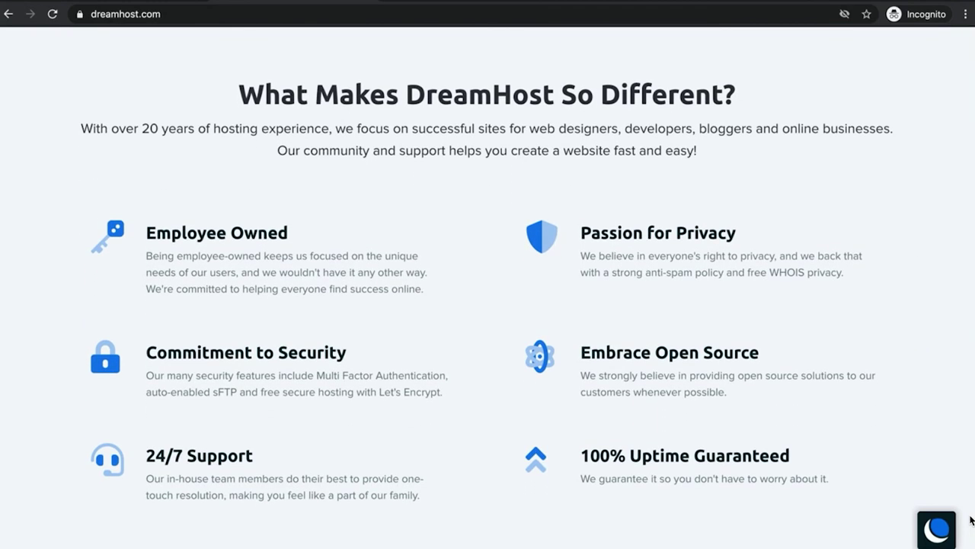